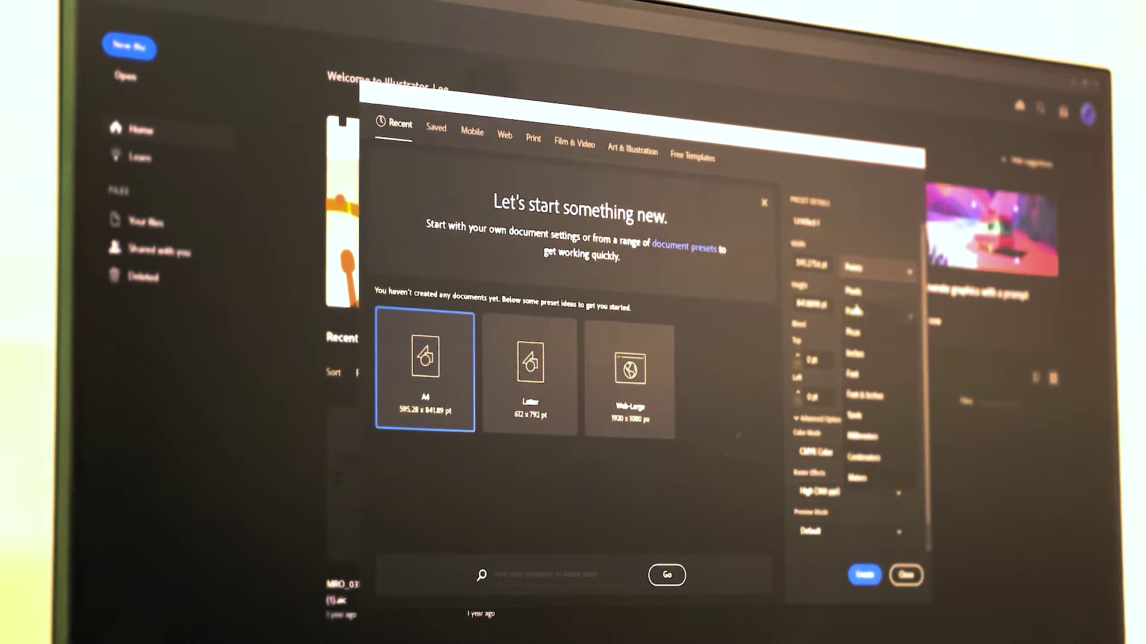
- Create a new Illustrator document in inches with a height of 24 in
left_click(856, 351)
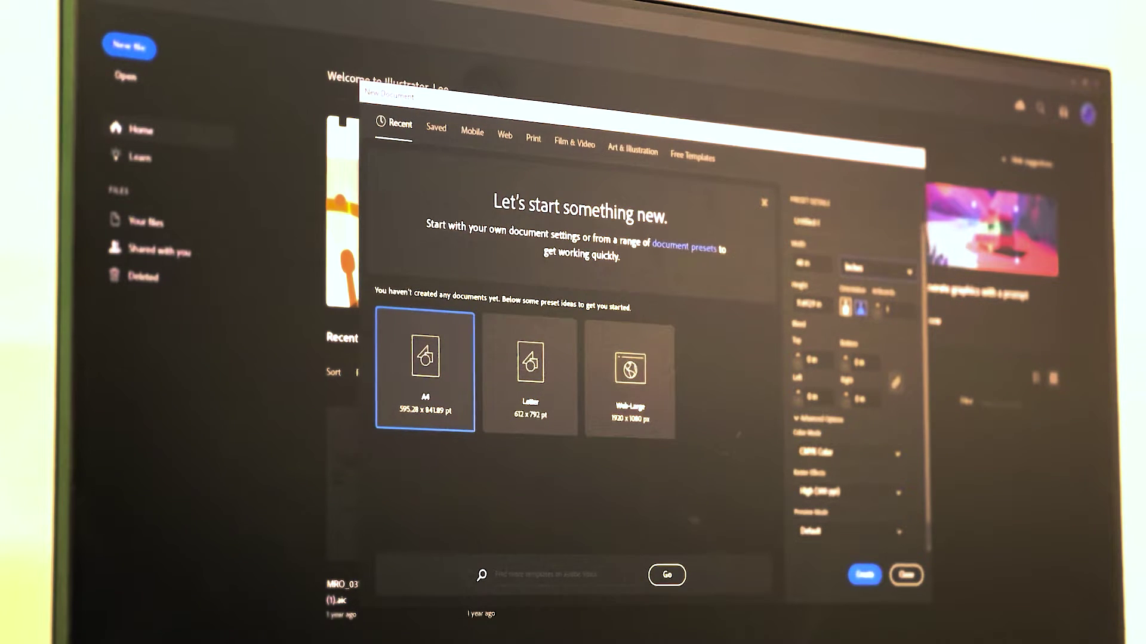
type("24")
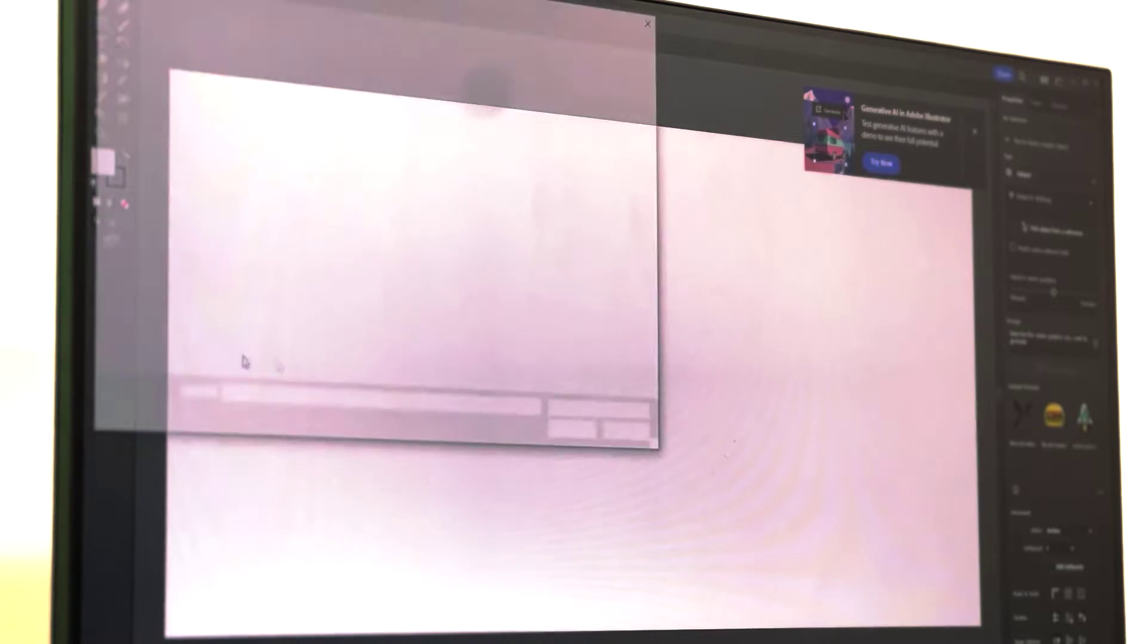
- Place the DALL-E Louisville collage image from USB Drive (D:) onto the artboard
left_click(153, 239)
left_click(264, 124)
left_click(575, 433)
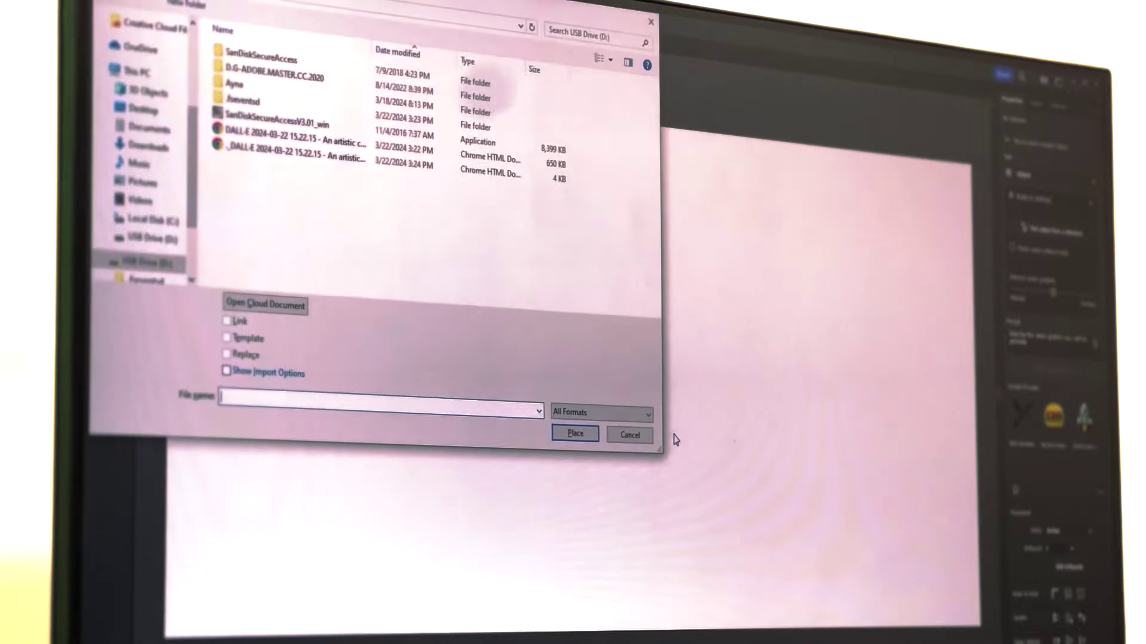
double_click(304, 140)
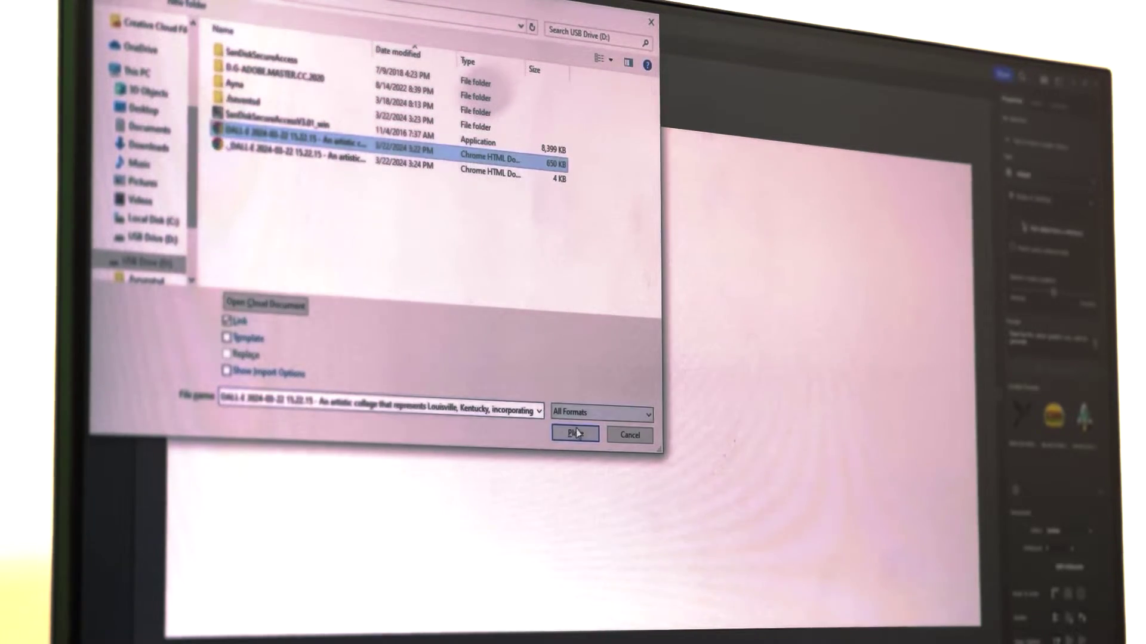
left_click(320, 239)
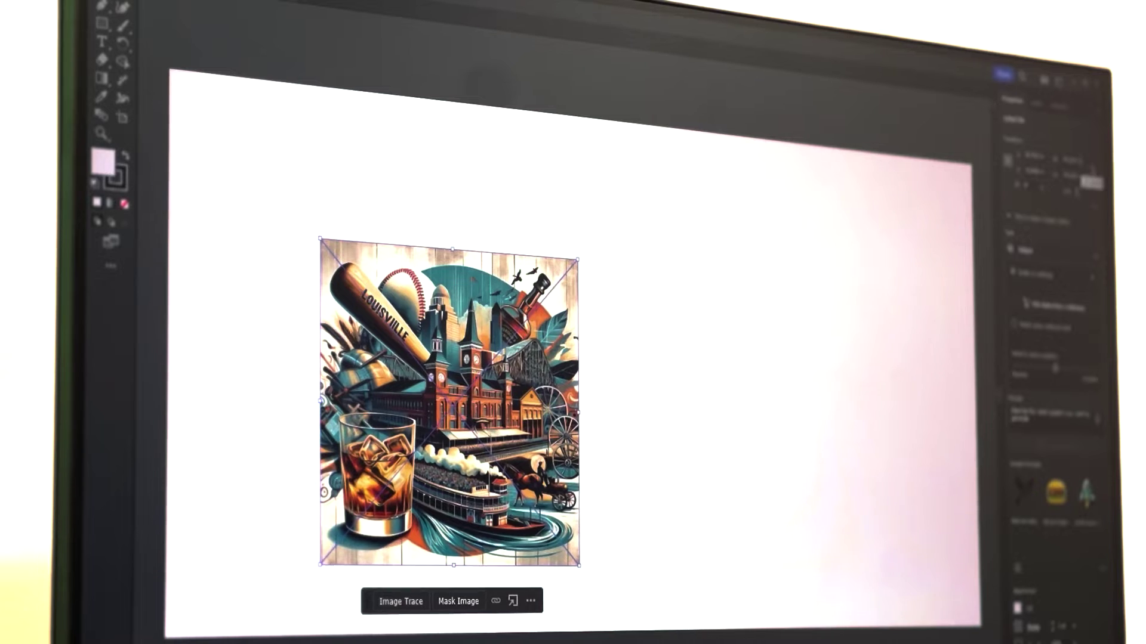
- Enlarge the collage image and bring up the telegnom.org jigsaw puzzle generator page
key("Tab")
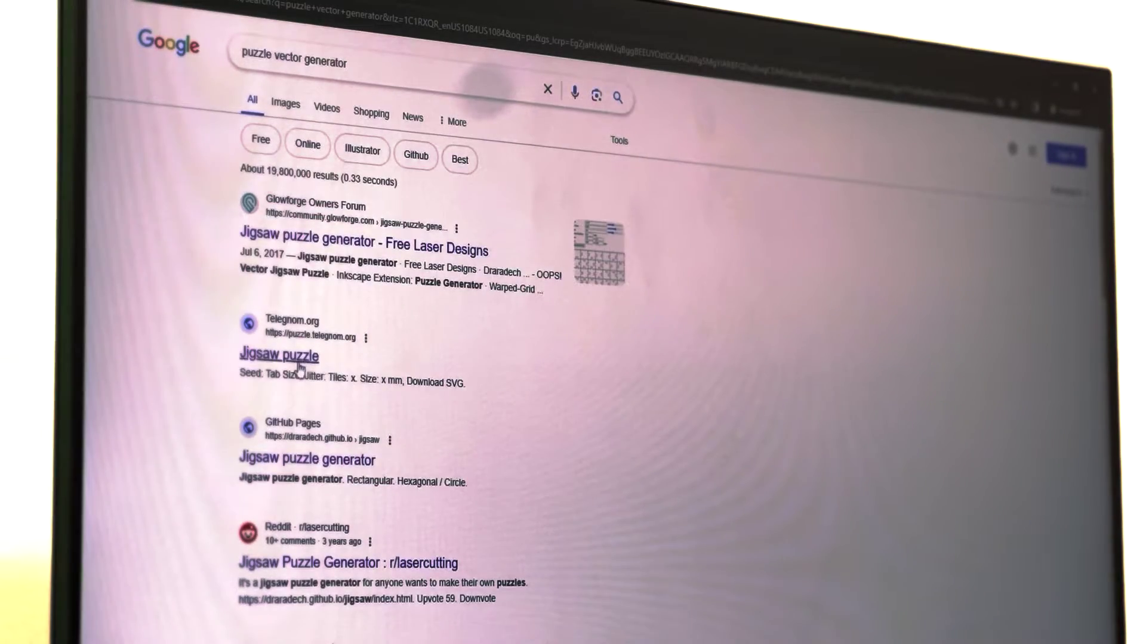
left_click(299, 365)
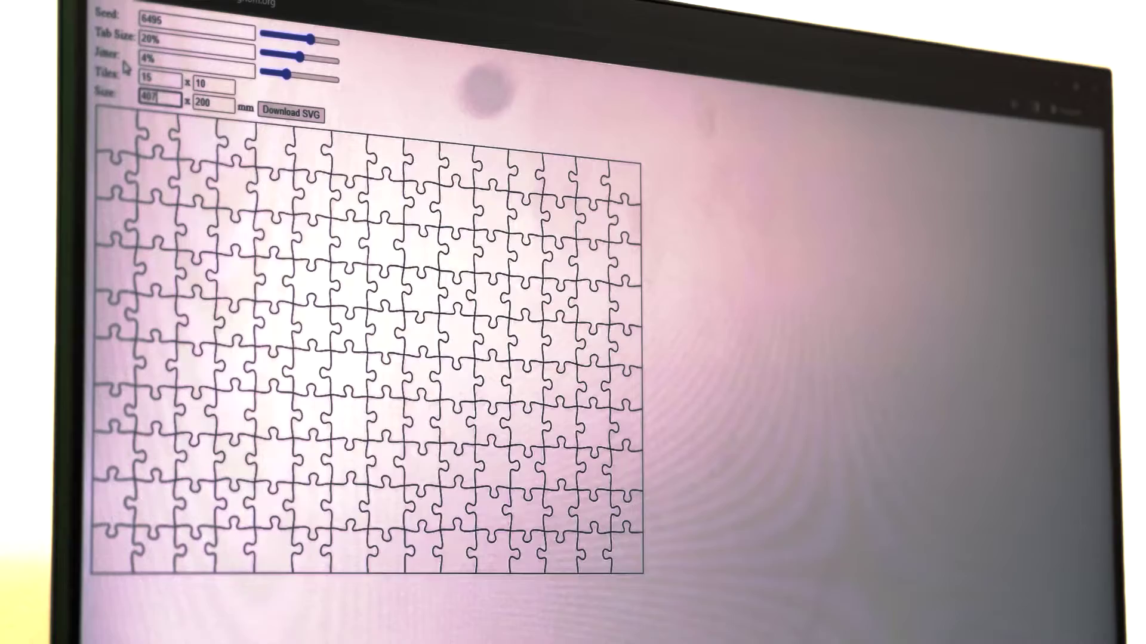
- Set the puzzle size to 400 × 400 mm, keeping 15 × 10 tiles
key("Tab")
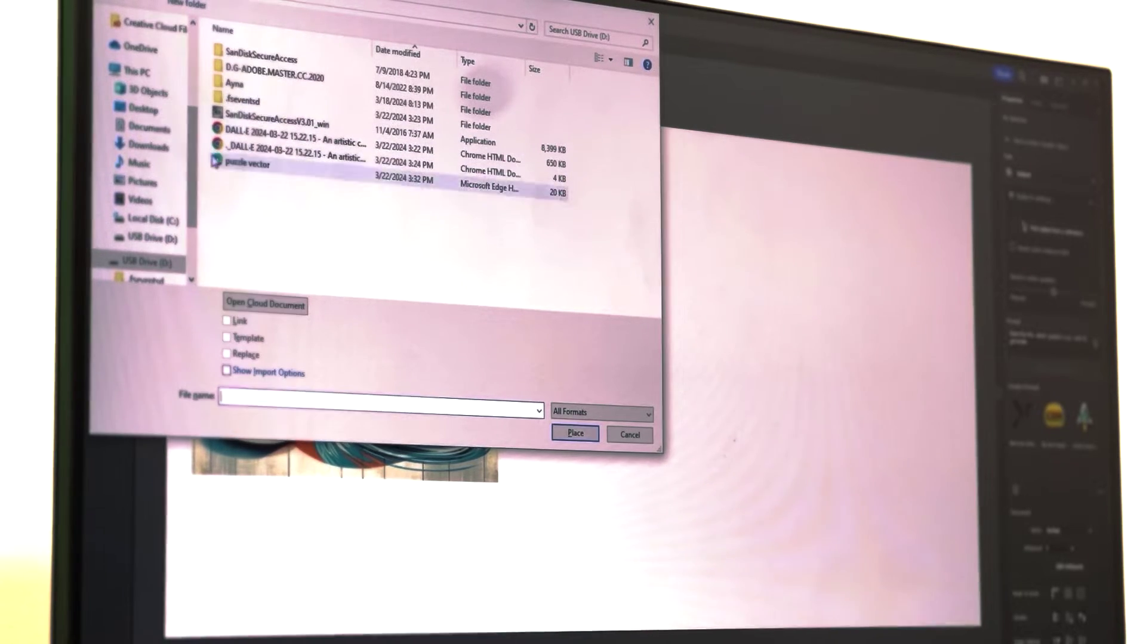
- Place the puzzle vector over the collage, then start a new 17 in high document
left_click(239, 163)
left_click(576, 434)
left_click(569, 262)
left_click_drag(668, 272, 322, 118)
key("ctrl+n")
type("17")
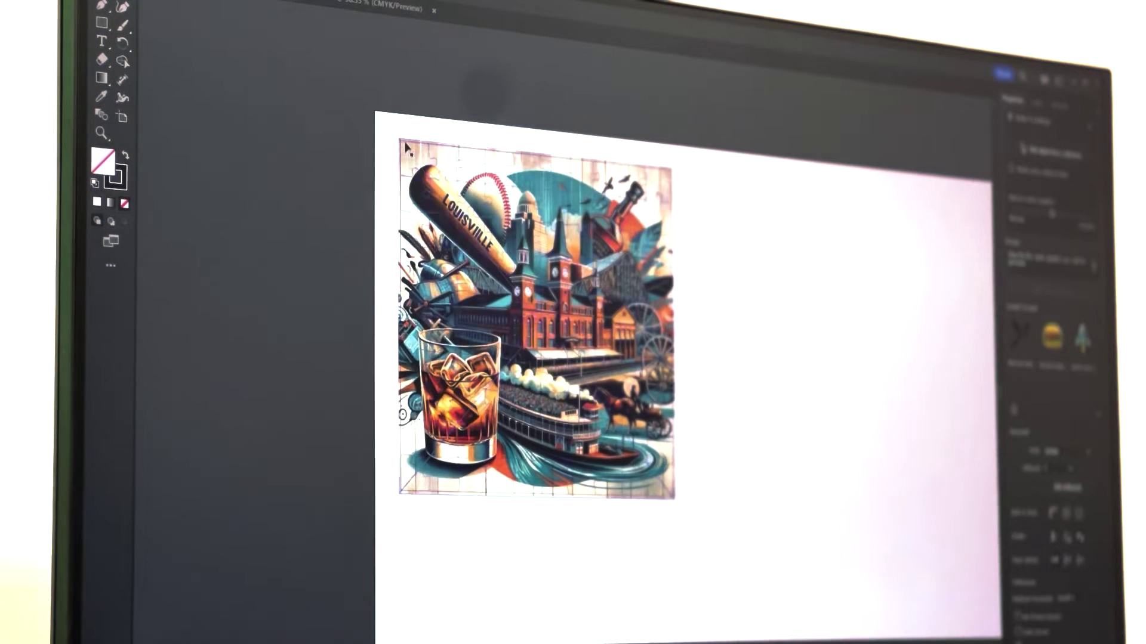
- Move the Louisville collage to the top-left and Alt-drag a duplicate beside it
left_click(408, 145)
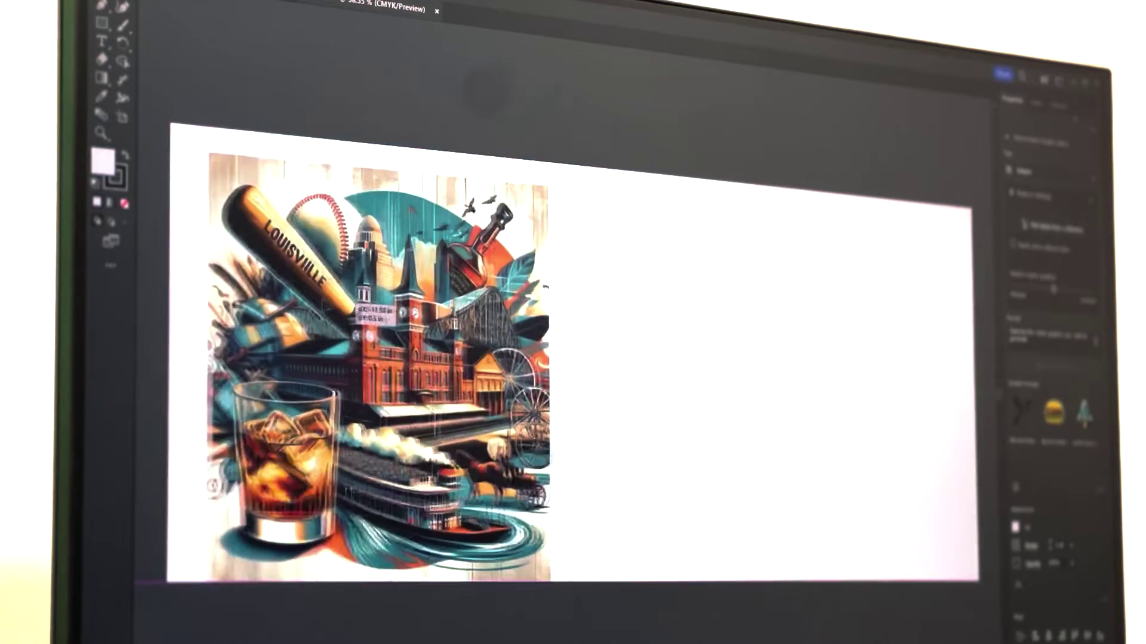
left_click_drag(331, 306, 356, 303)
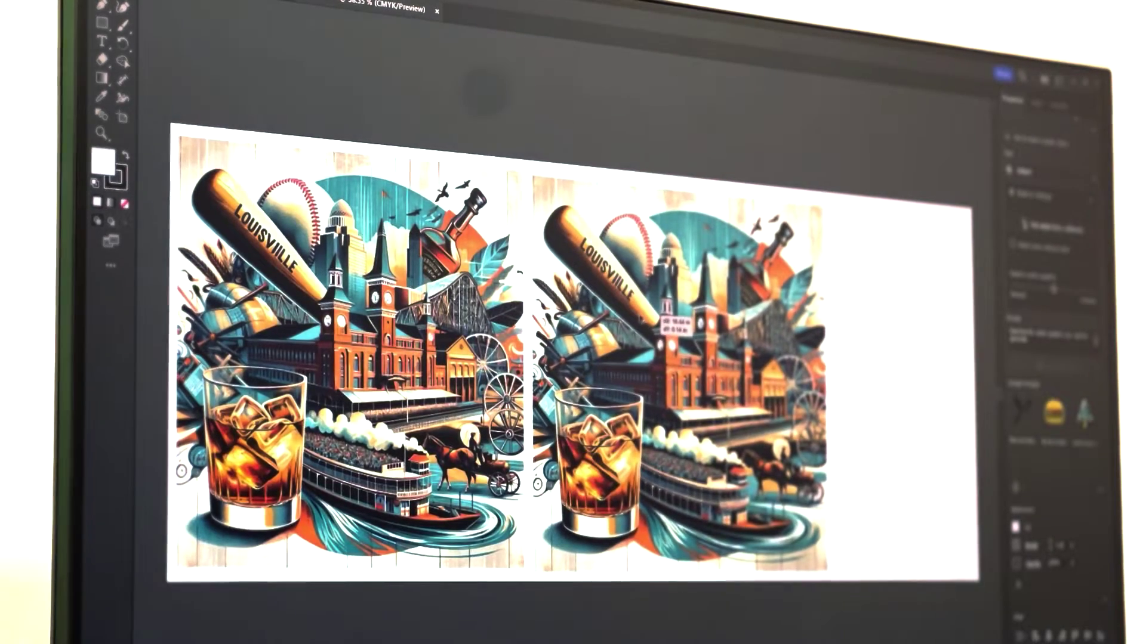
left_click_drag(655, 319, 654, 316)
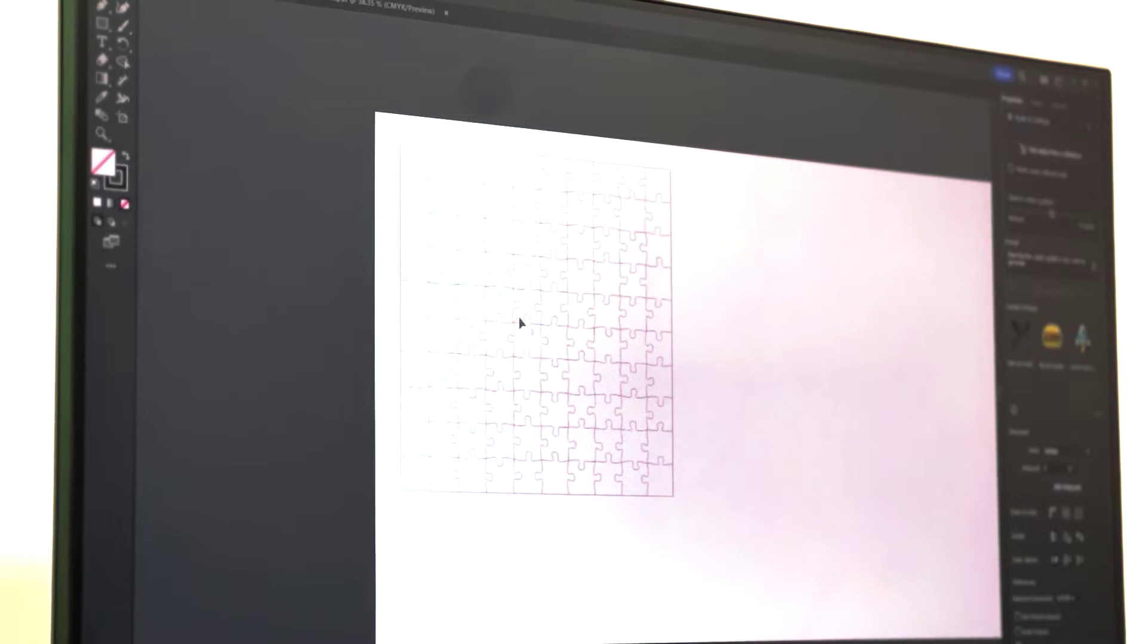
- Ungroup the puzzle grid and stroke its cut lines pure blue (0000FF)
right_click(649, 437)
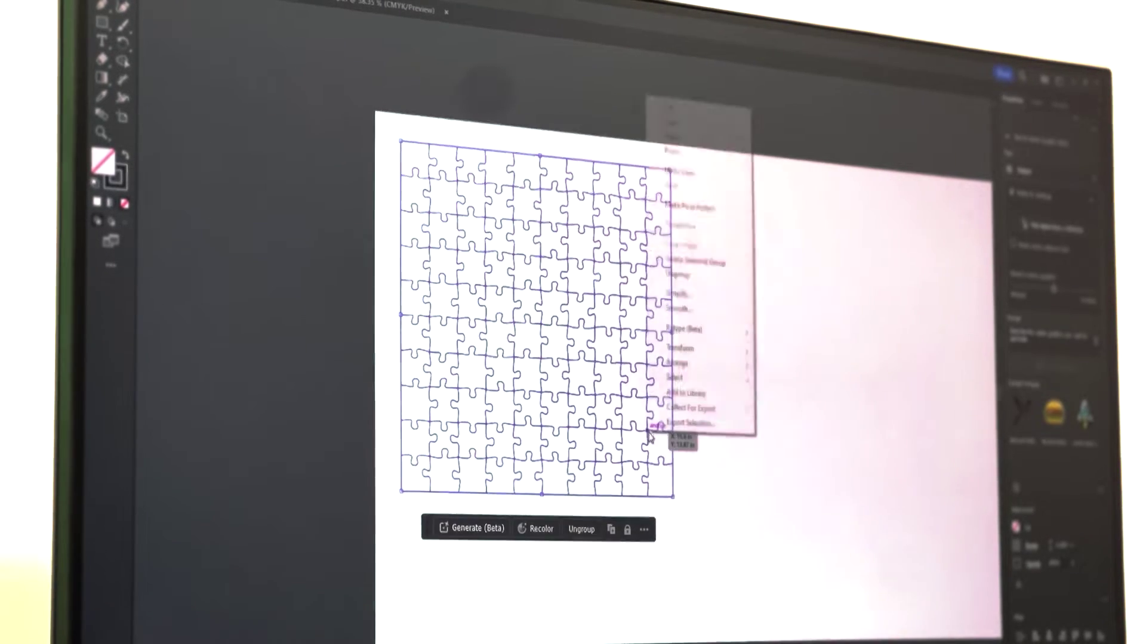
left_click(705, 284)
right_click(670, 273)
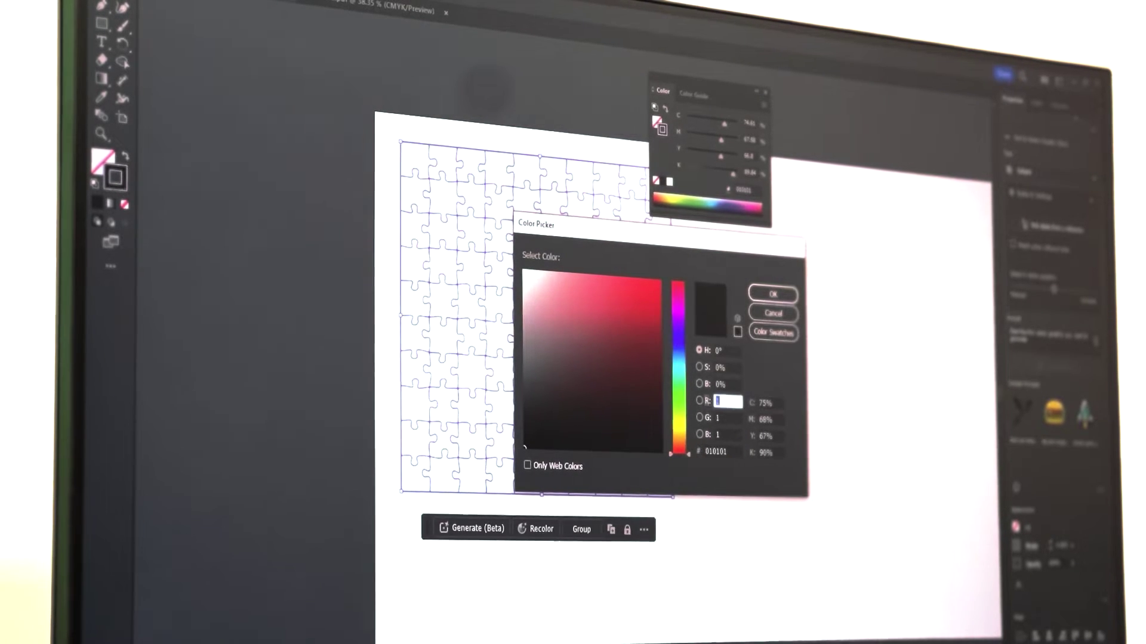
type("0")
type("25")
type("5")
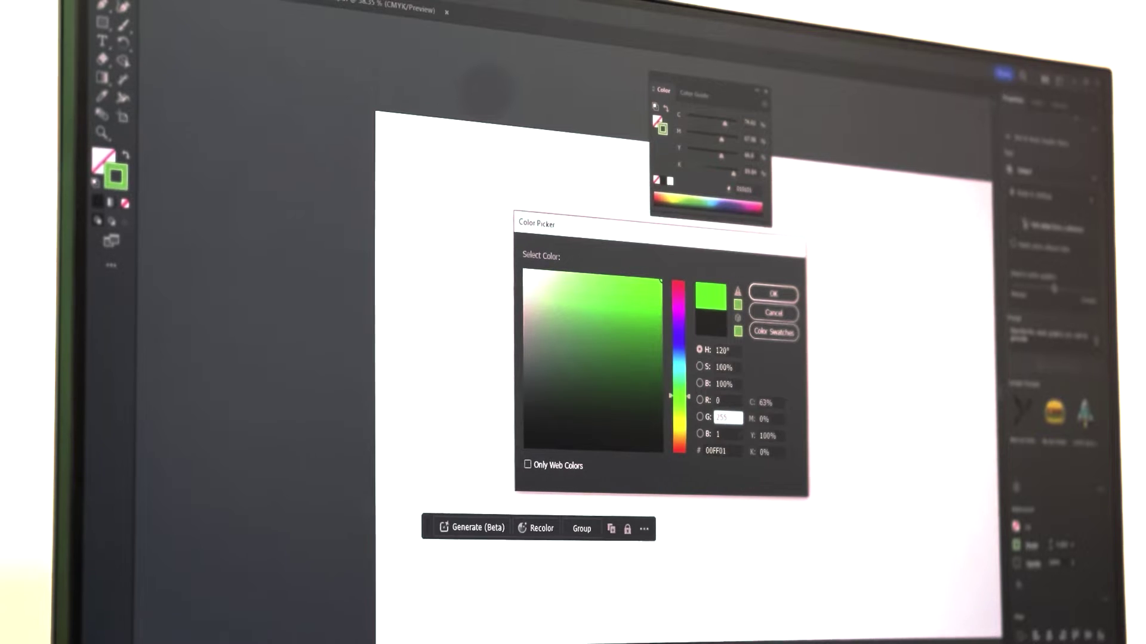
key("shift+Tab")
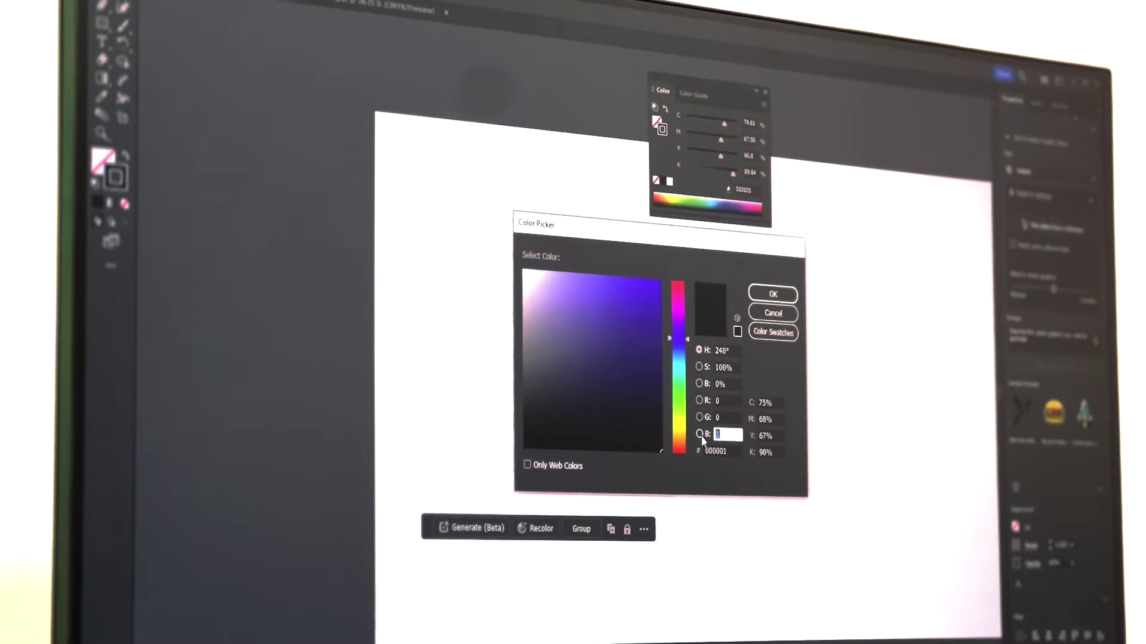
key("Return")
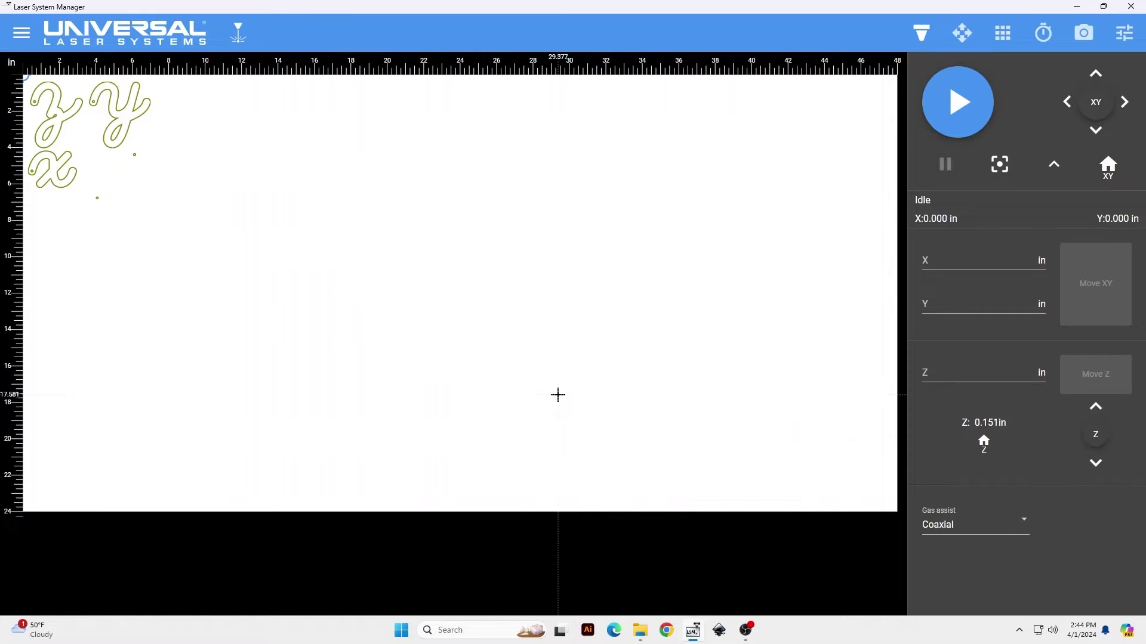
- Import Puzzle vector.pdf from USB Drive (D:) as a control file and open it
left_click(21, 33)
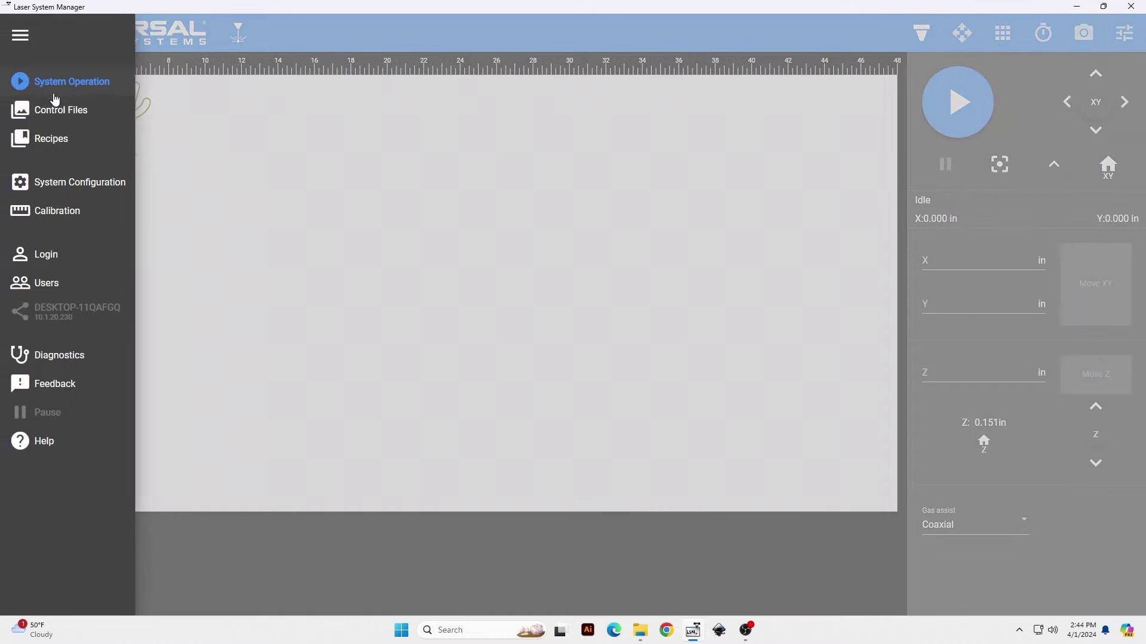
left_click(72, 119)
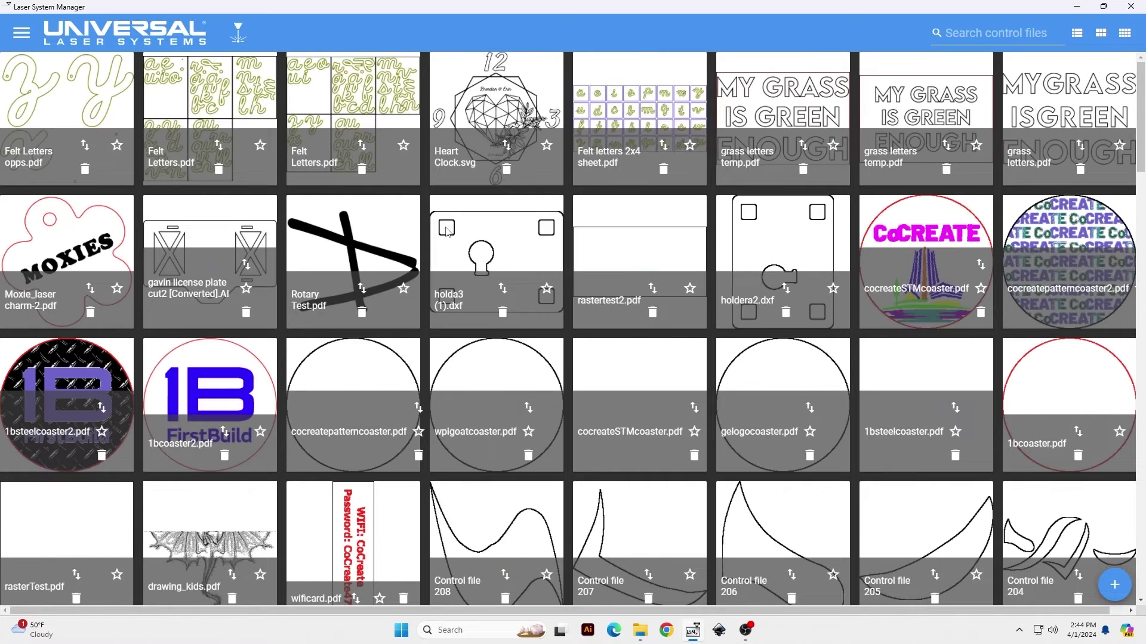
left_click(1113, 585)
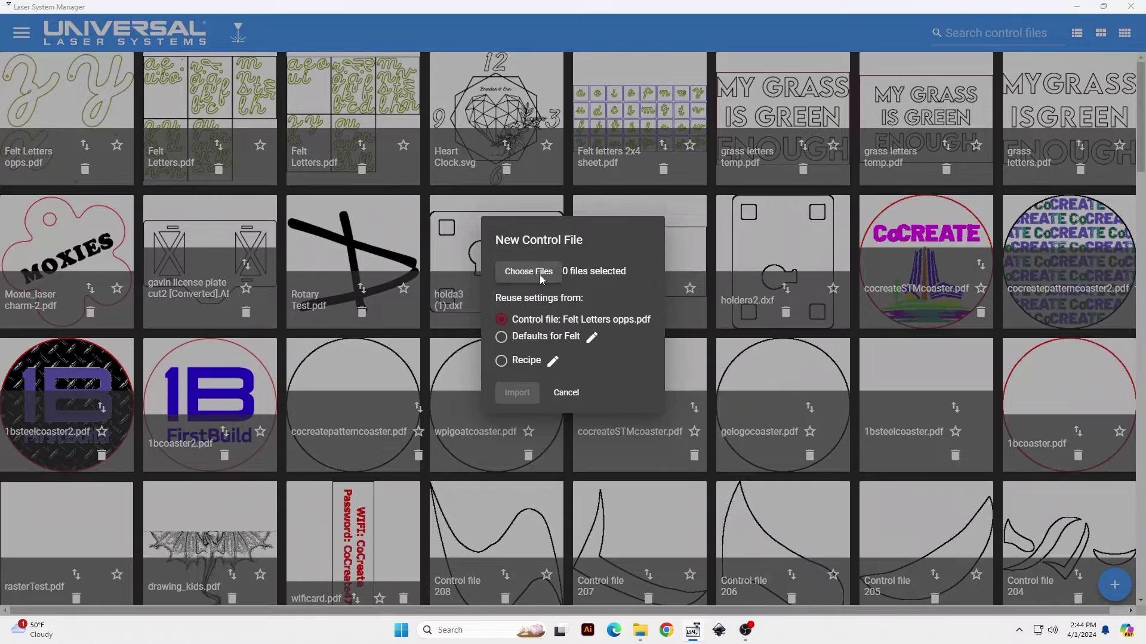
left_click(529, 271)
left_click(60, 426)
left_click(324, 170)
left_click(791, 596)
left_click(508, 429)
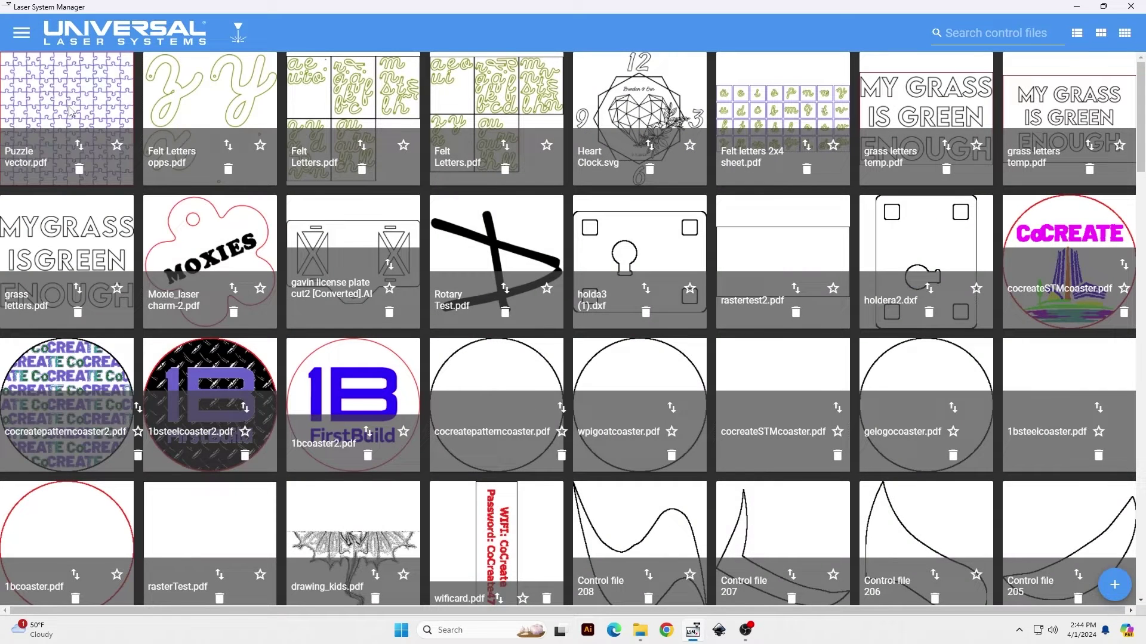
left_click(71, 112)
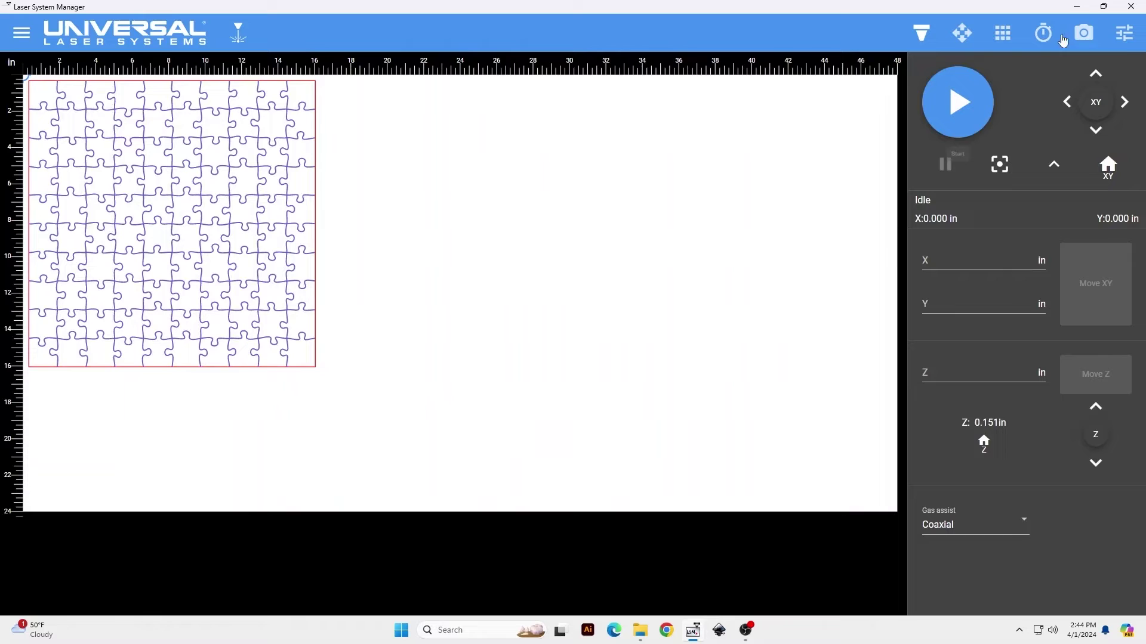
- Delete the DB Vector Cut process from the job's control file
left_click(1123, 36)
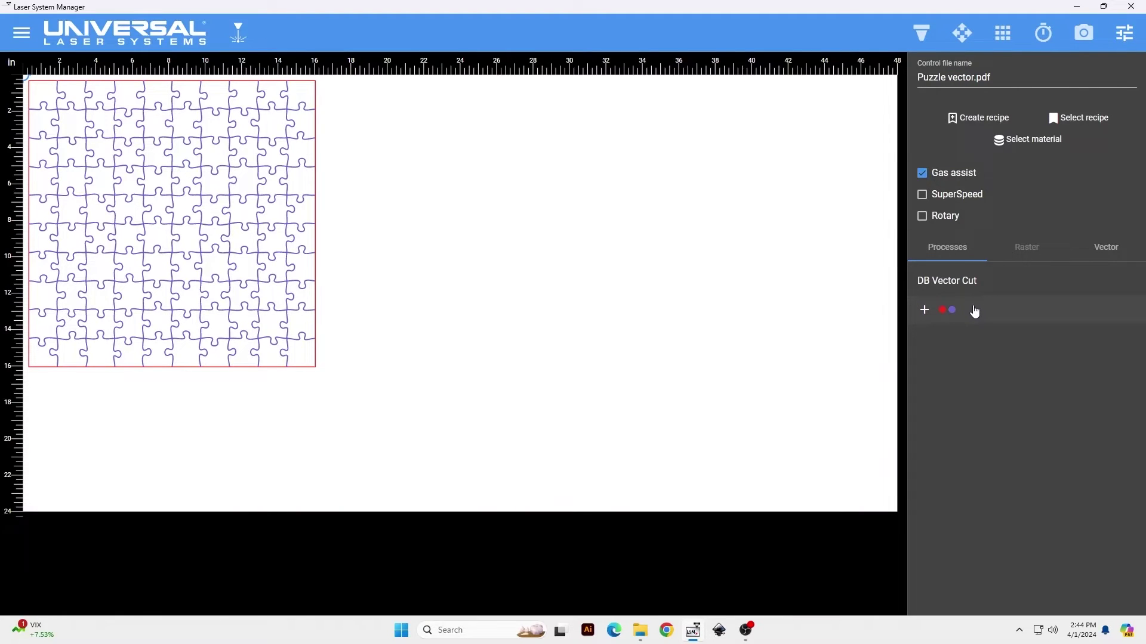
left_click(979, 284)
left_click(432, 454)
- Add a Slate Blue Custom Vector process: power 100/100, Low flow, speed 6, PPI 1000
left_click(944, 284)
left_click(449, 169)
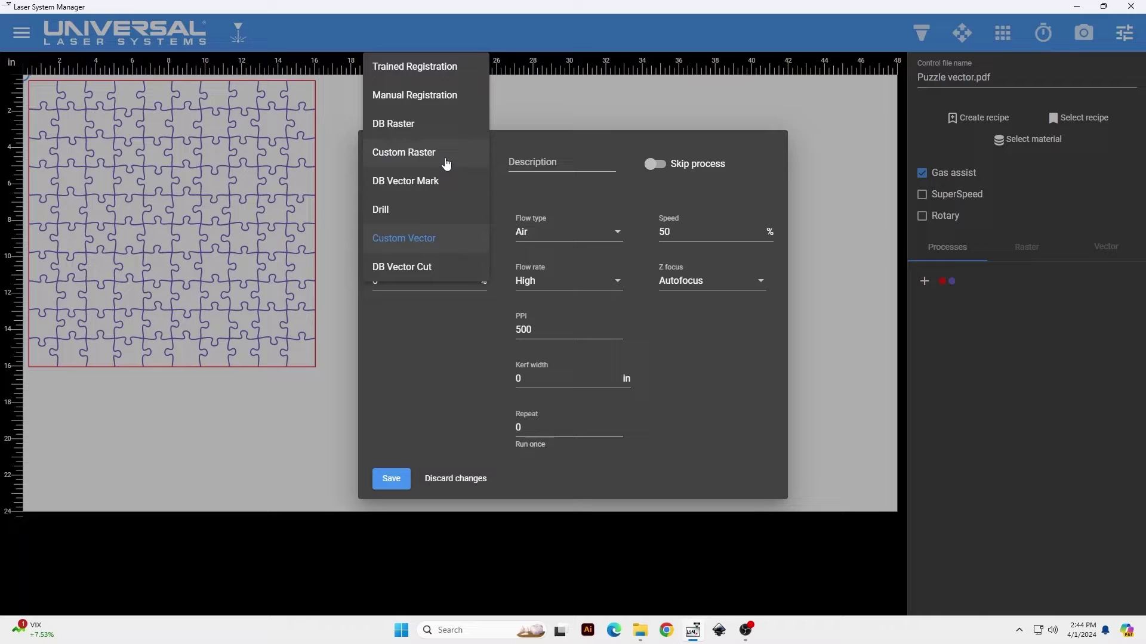
left_click(442, 246)
left_click(384, 196)
left_click(418, 267)
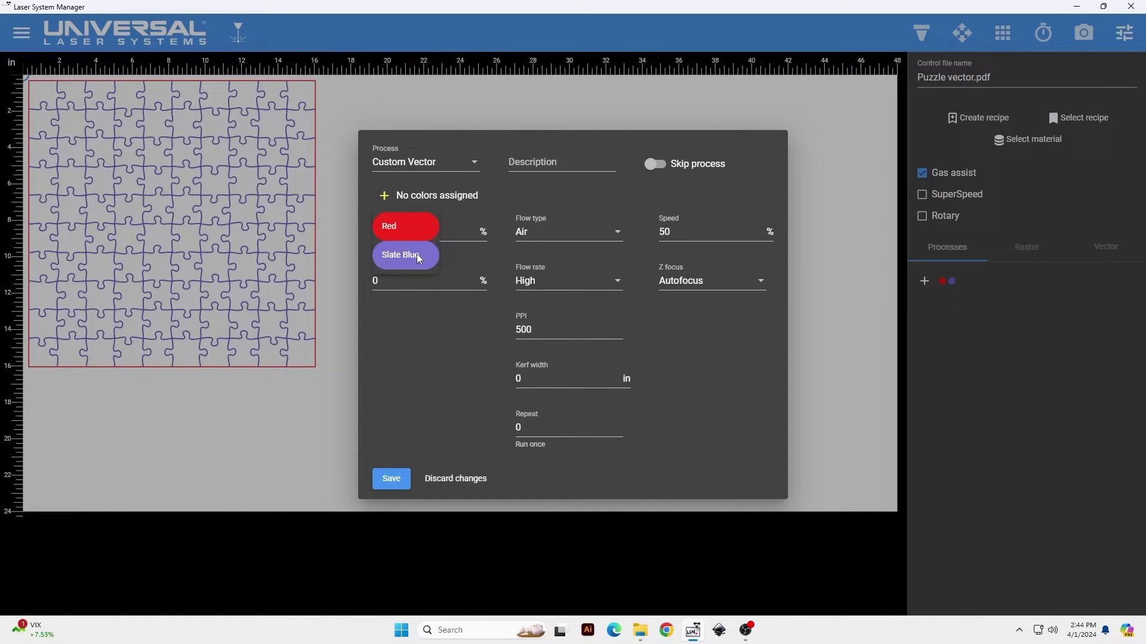
type("100")
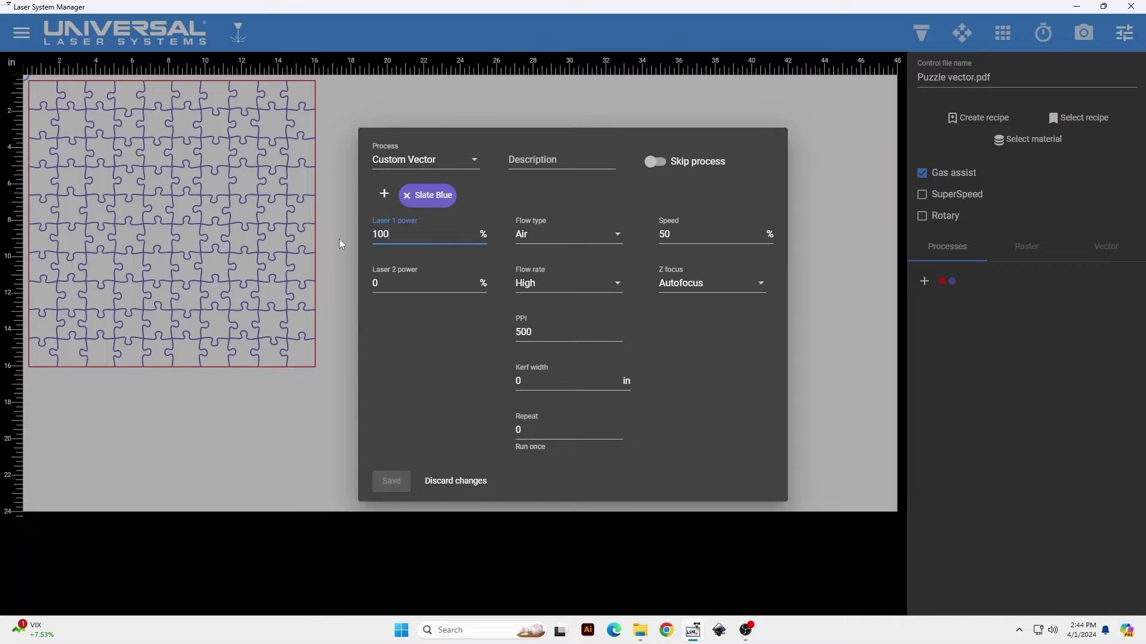
key("Tab")
type("100")
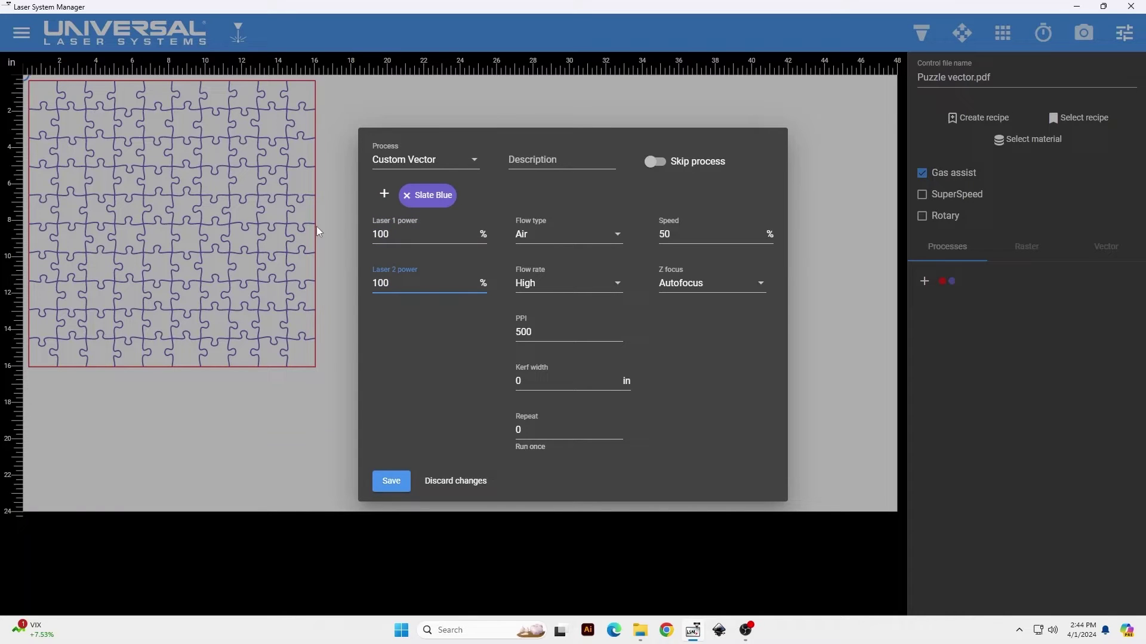
left_click(540, 291)
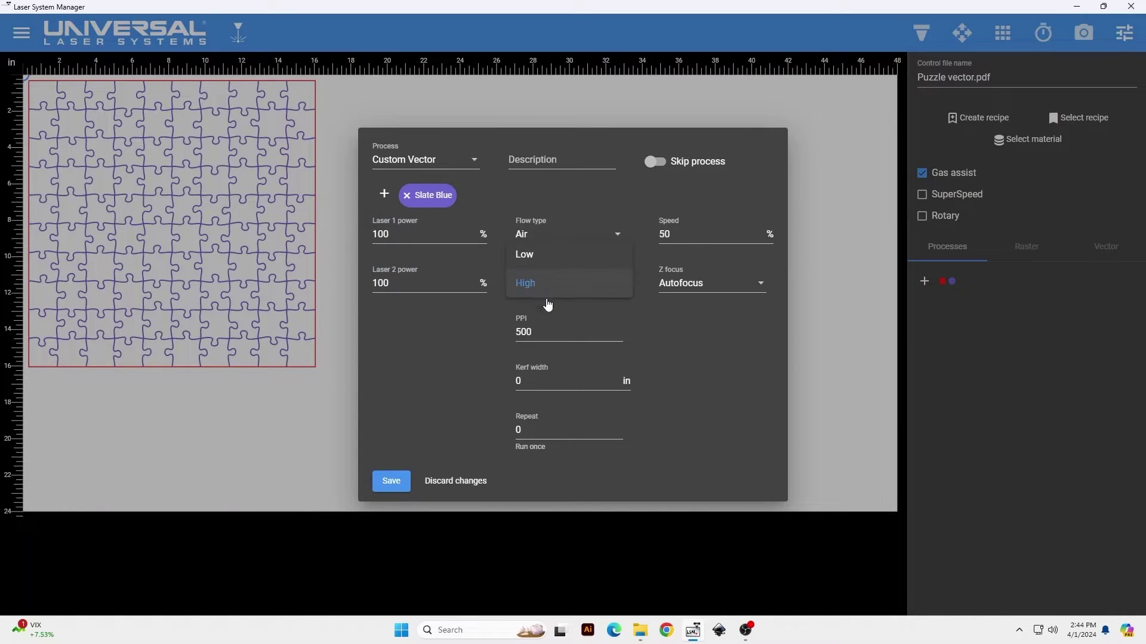
left_click(553, 257)
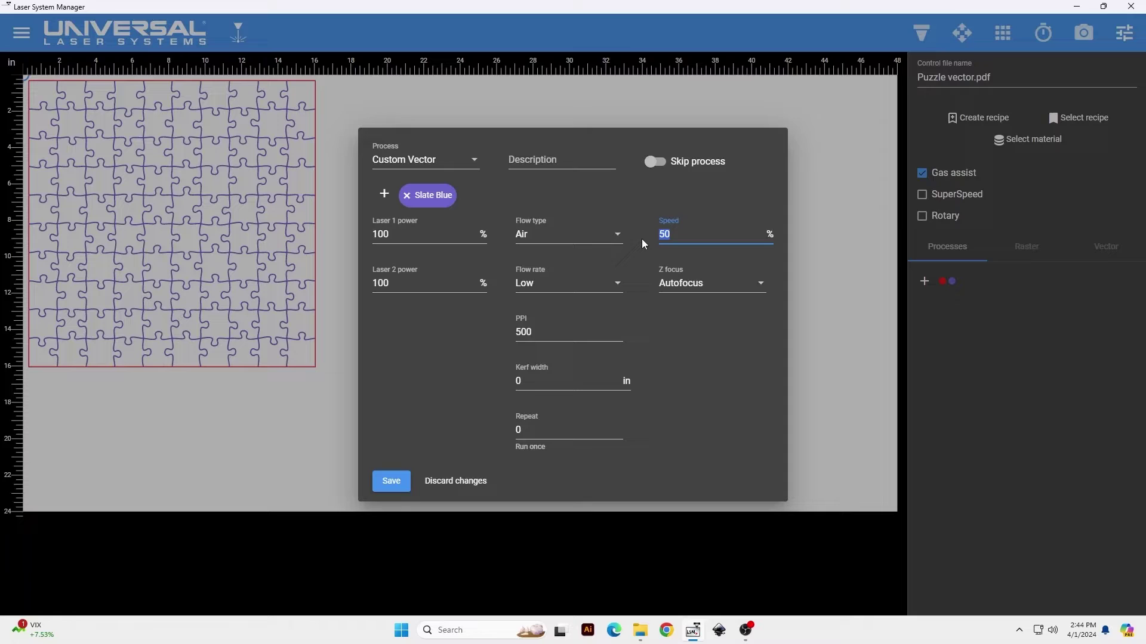
type("6")
type("1000")
- Save the Slate Blue process and add a second Custom Vector process assigned to Red
left_click(591, 411)
left_click(394, 482)
left_click(924, 312)
left_click(383, 196)
left_click(428, 238)
left_click(395, 233)
- Give the Red process 100/100 power, speed 6, PPI 1000 and Low flow rate
type("100")
key("Tab")
type("100")
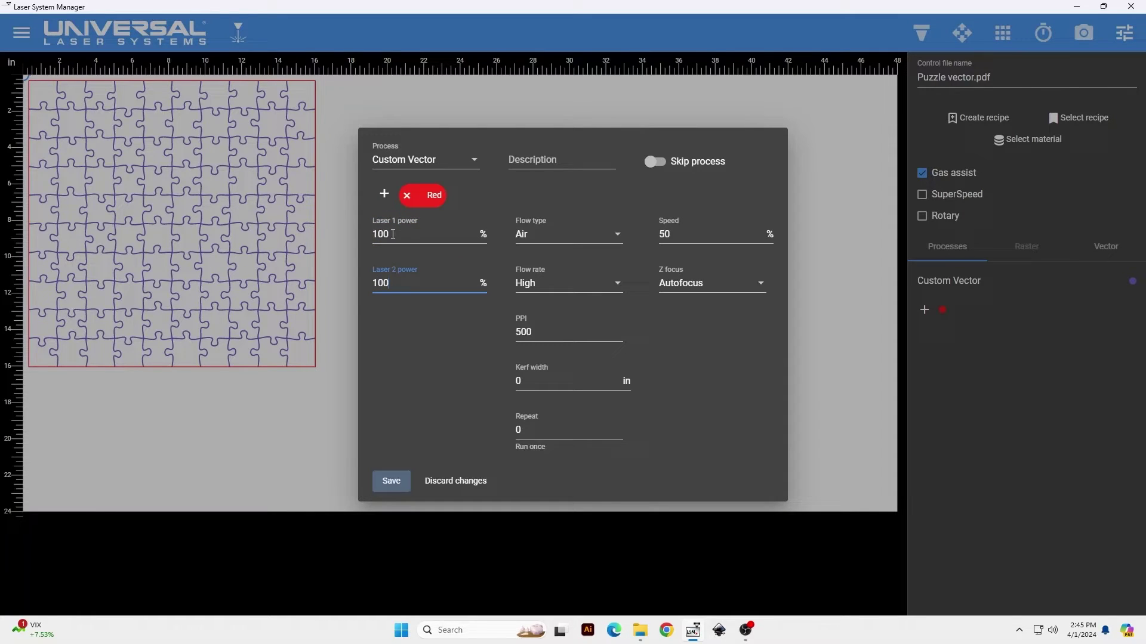
key("Tab")
type("6")
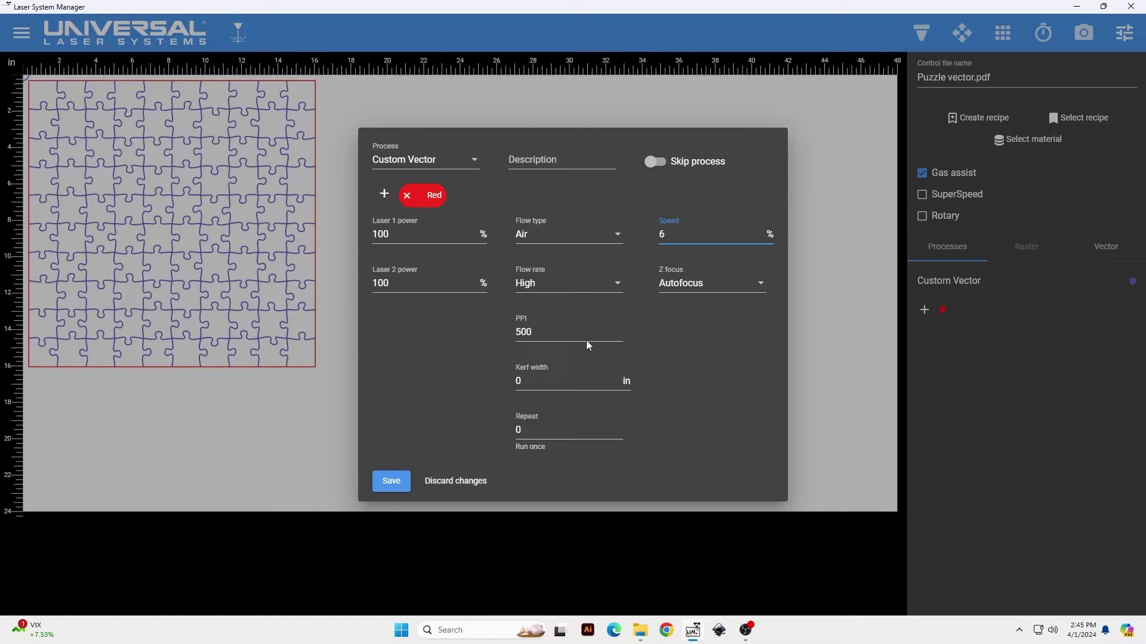
key("BackSpace")
key("BackSpace")
key("BackSpace")
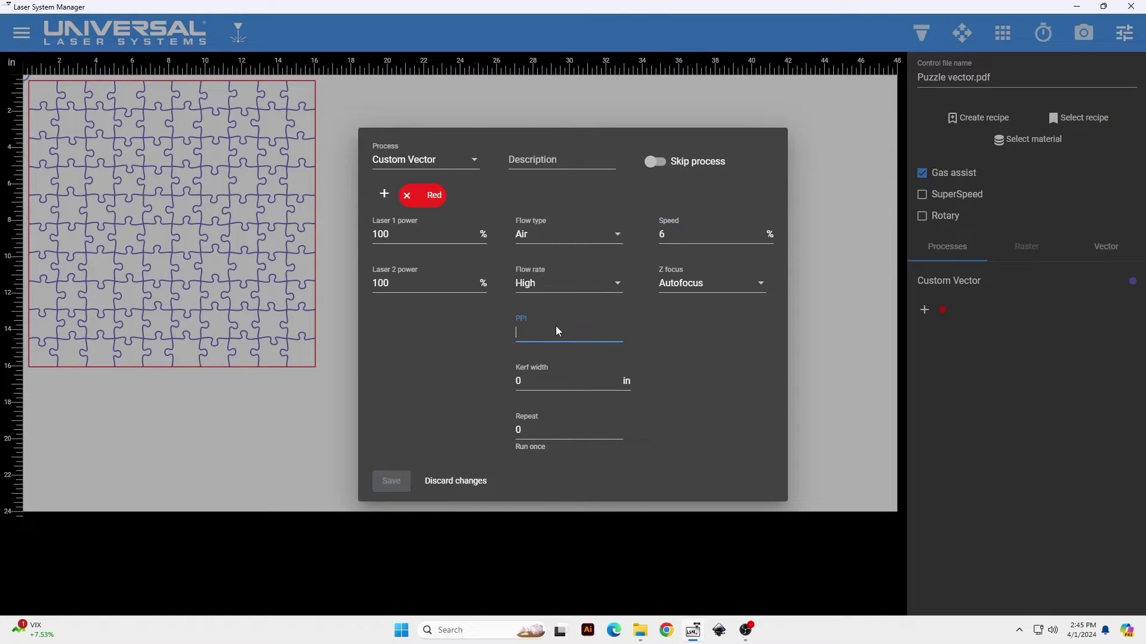
type("1000")
left_click(545, 284)
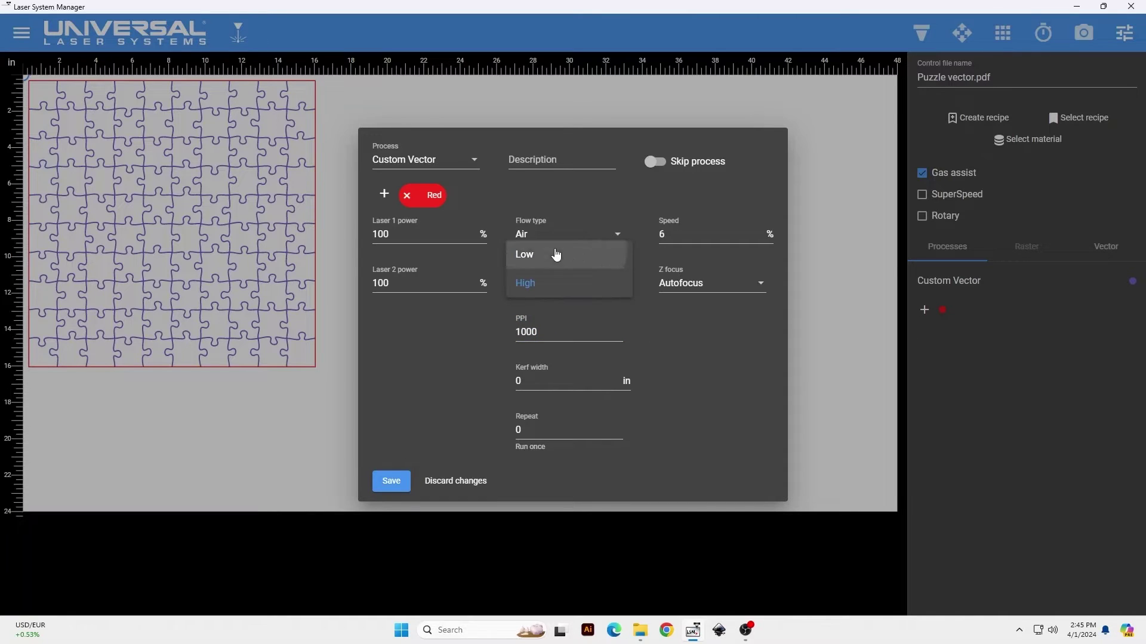
left_click(587, 254)
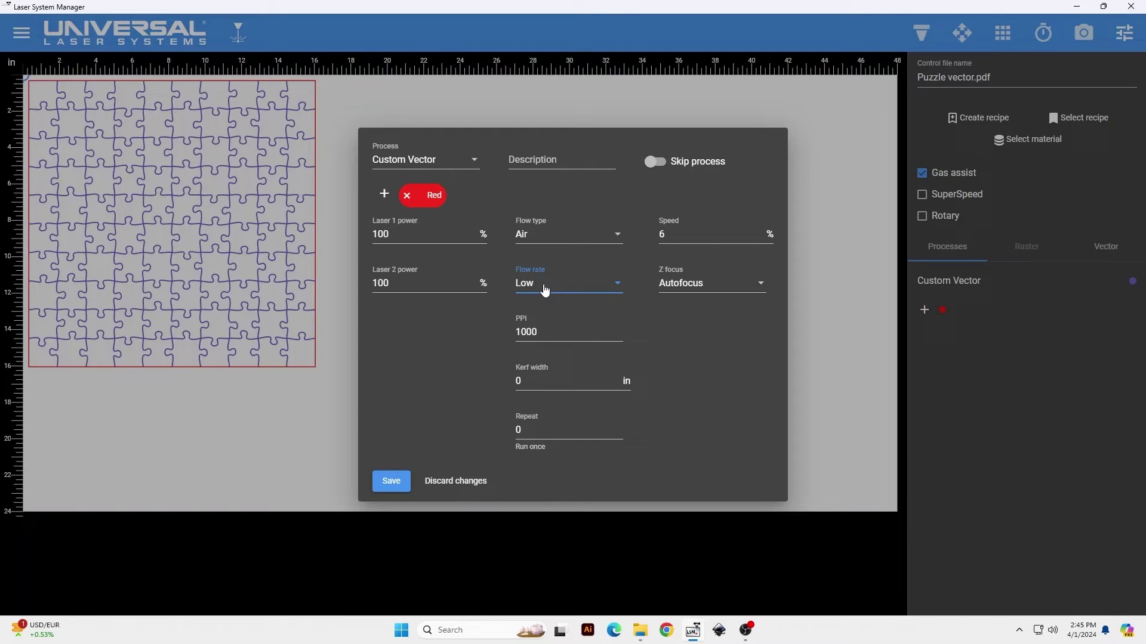
- Save the Red Custom Vector process and return to the laser motion controls
left_click(392, 482)
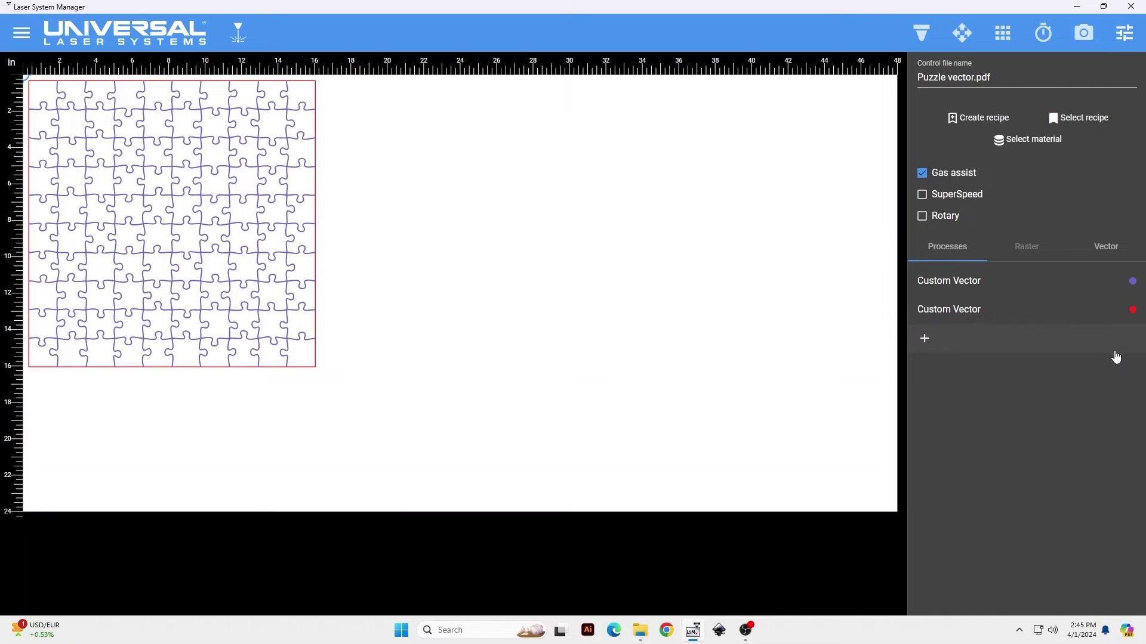
left_click(922, 34)
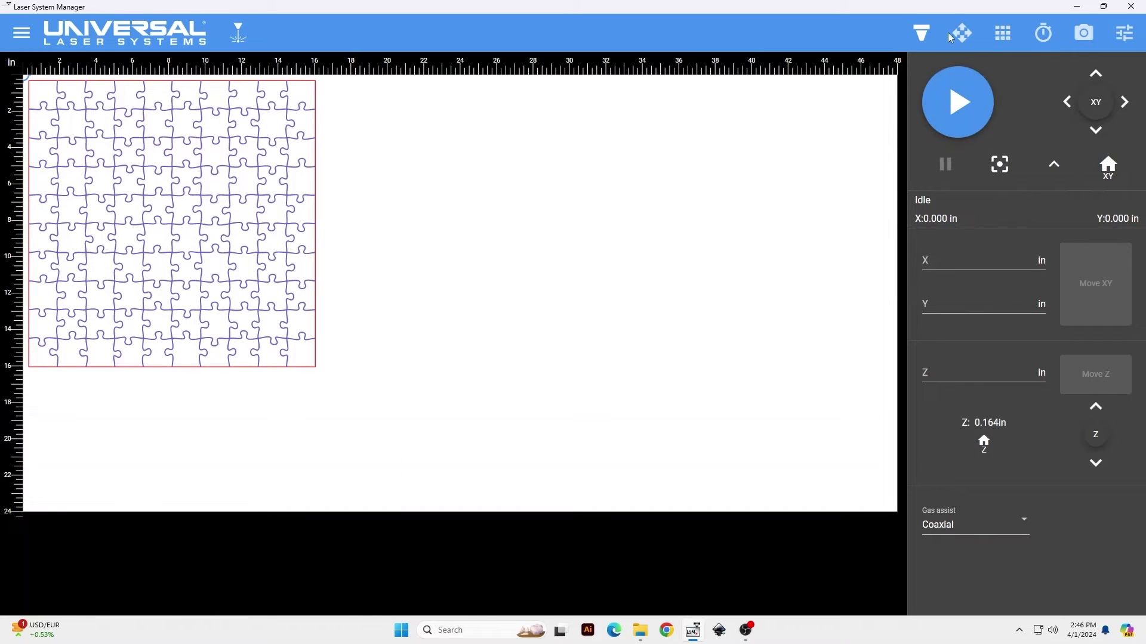
- Send the laser to the puzzle's bottom-left corner (X 0.313, Y 16.060 in), then its bottom-right corner
left_click(965, 35)
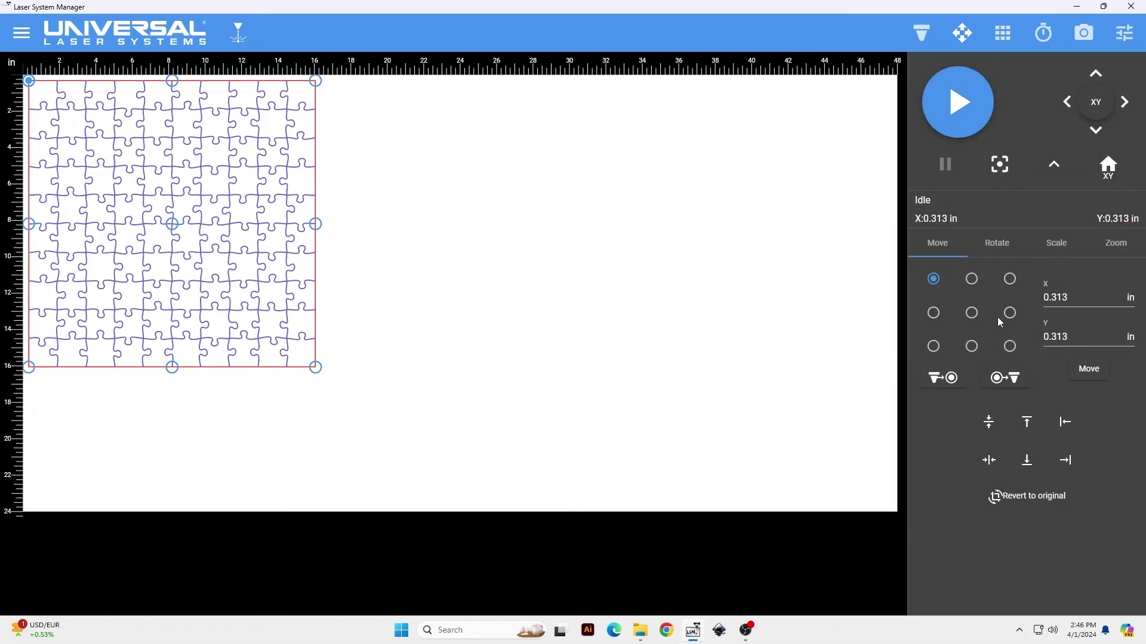
left_click(953, 381)
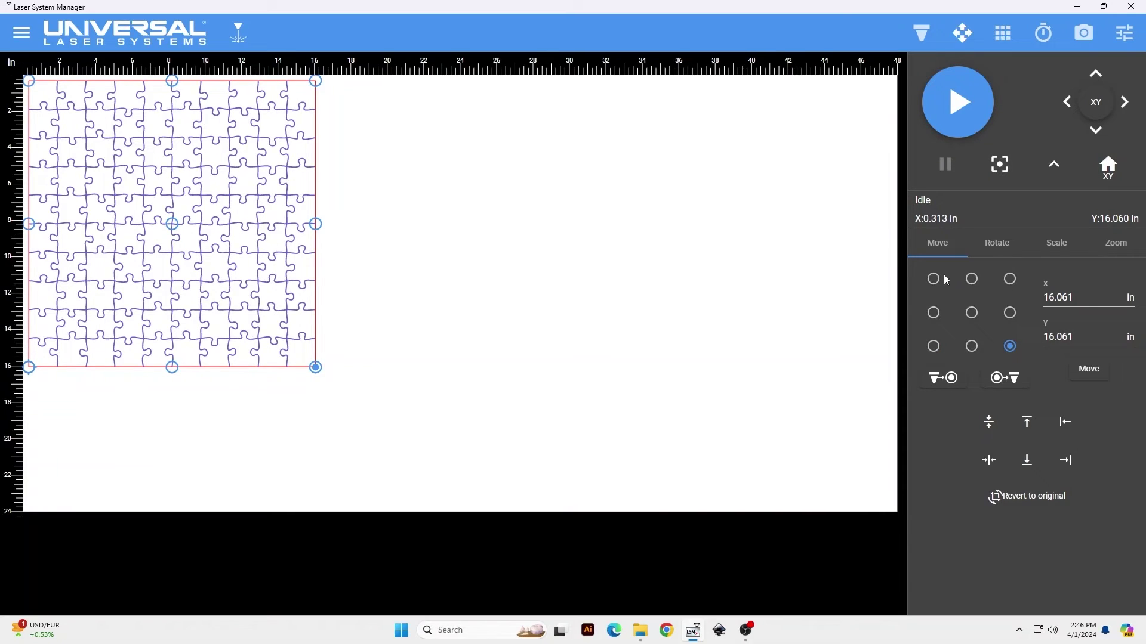
left_click(942, 378)
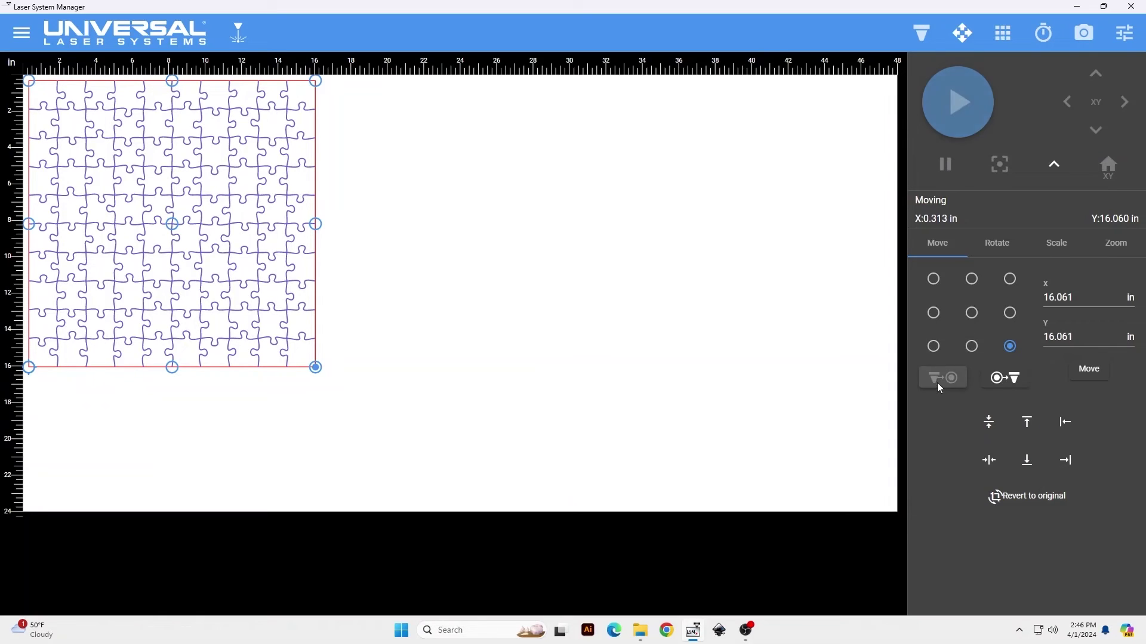